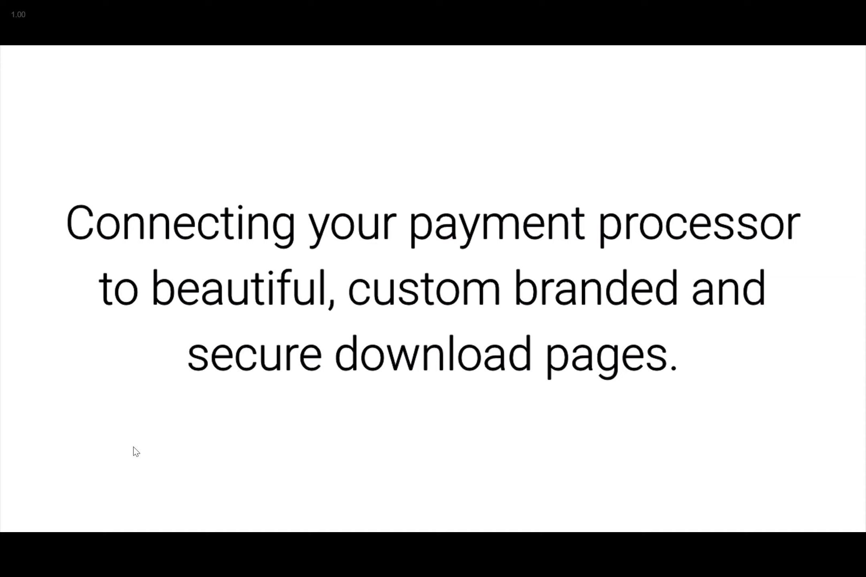
# Bring up the Demo product's Domain & Access settings page.
pyautogui.click(20, 564)
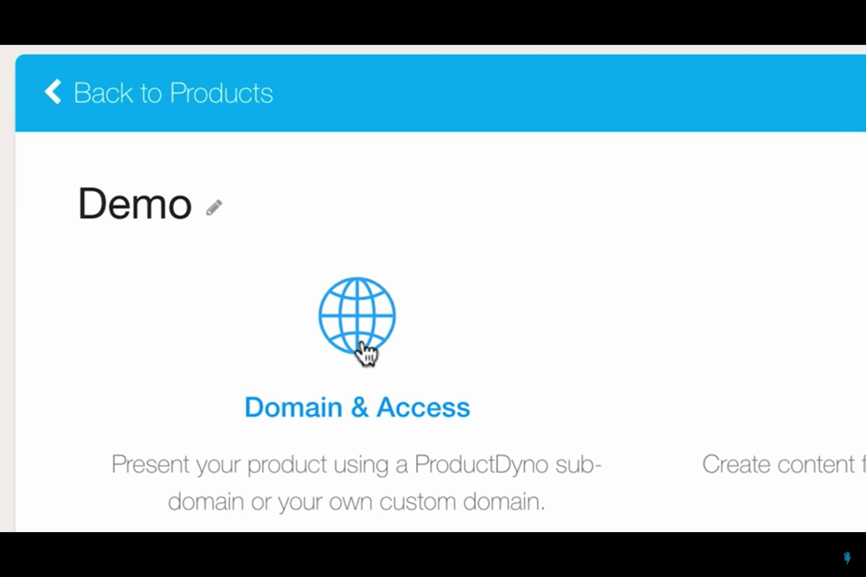
# Replace the Demo product's generated sub-domain with 'mydemo' and save it.
pyautogui.click(364, 351)
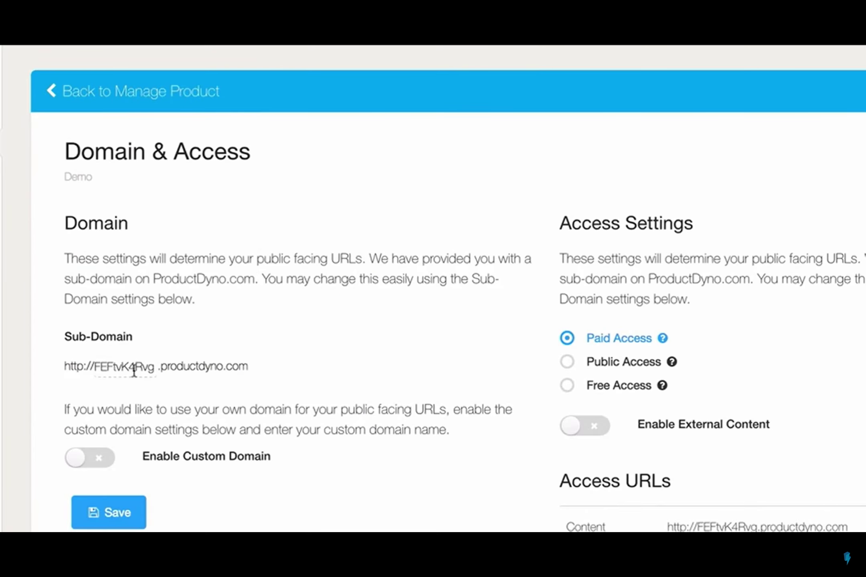
pyautogui.doubleClick(148, 369)
pyautogui.write('myde')
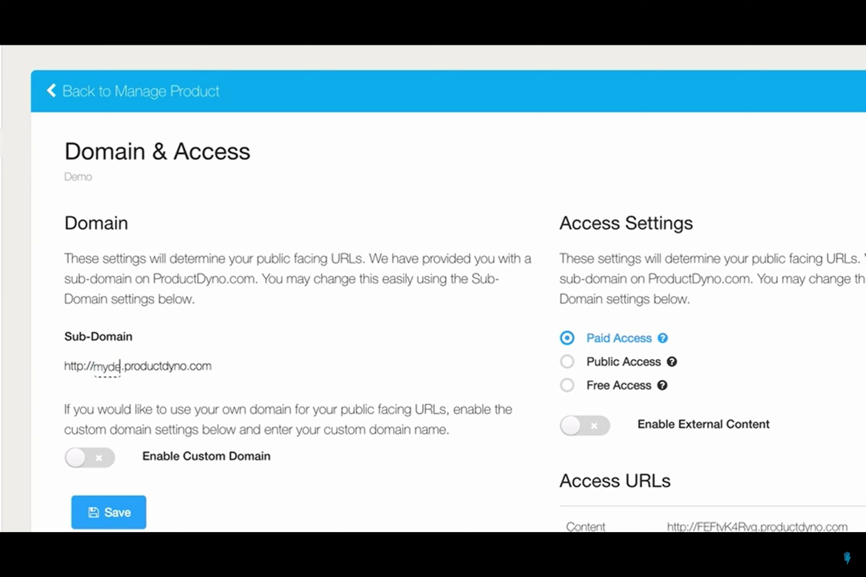
pyautogui.write('mo')
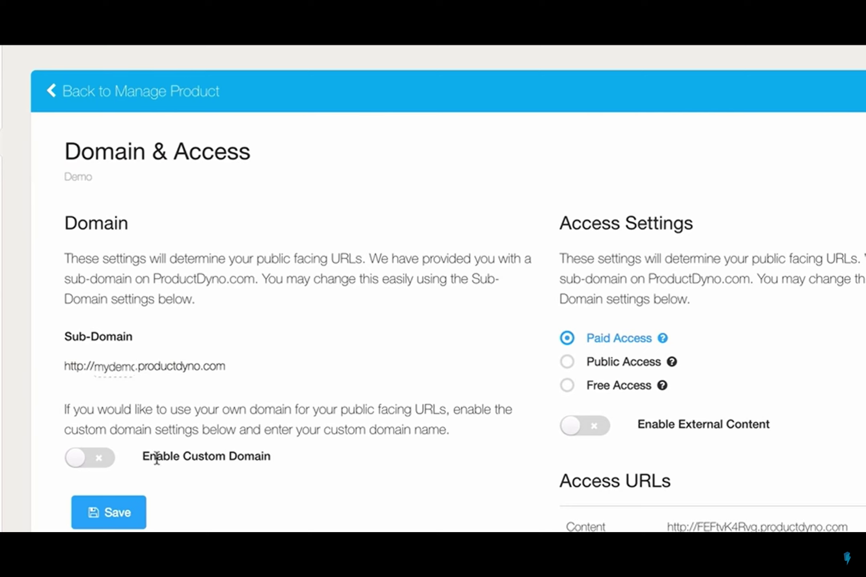
pyautogui.click(97, 462)
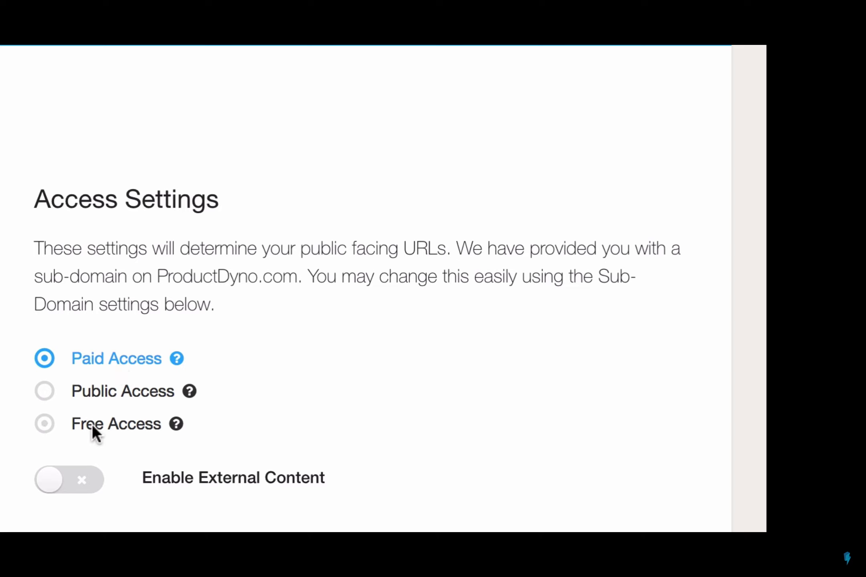
pyautogui.scroll(-5, 116, 246)
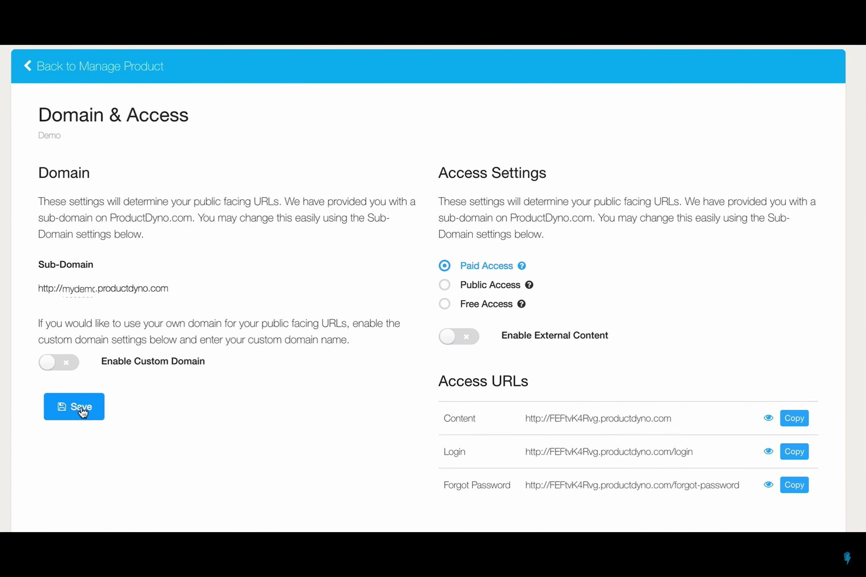
pyautogui.click(81, 408)
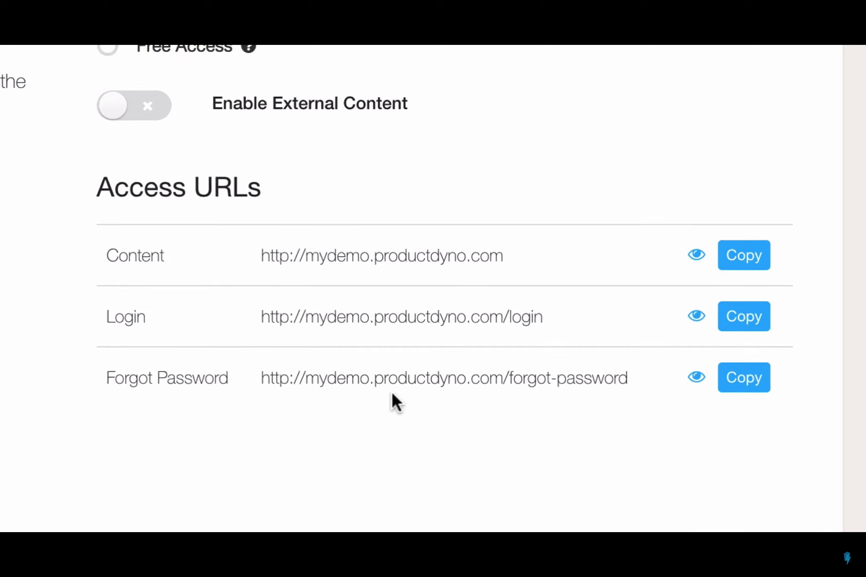
# Return to the Demo product's main settings overview.
pyautogui.click(271, 75)
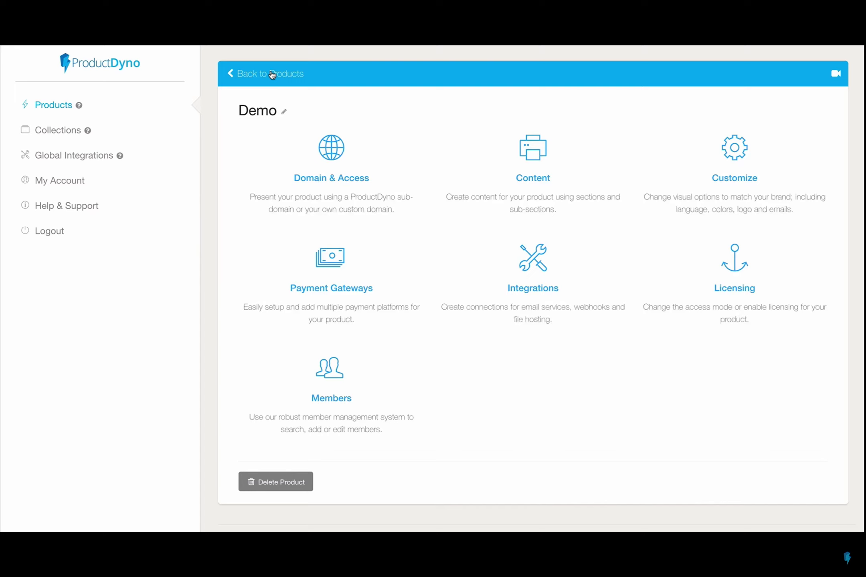